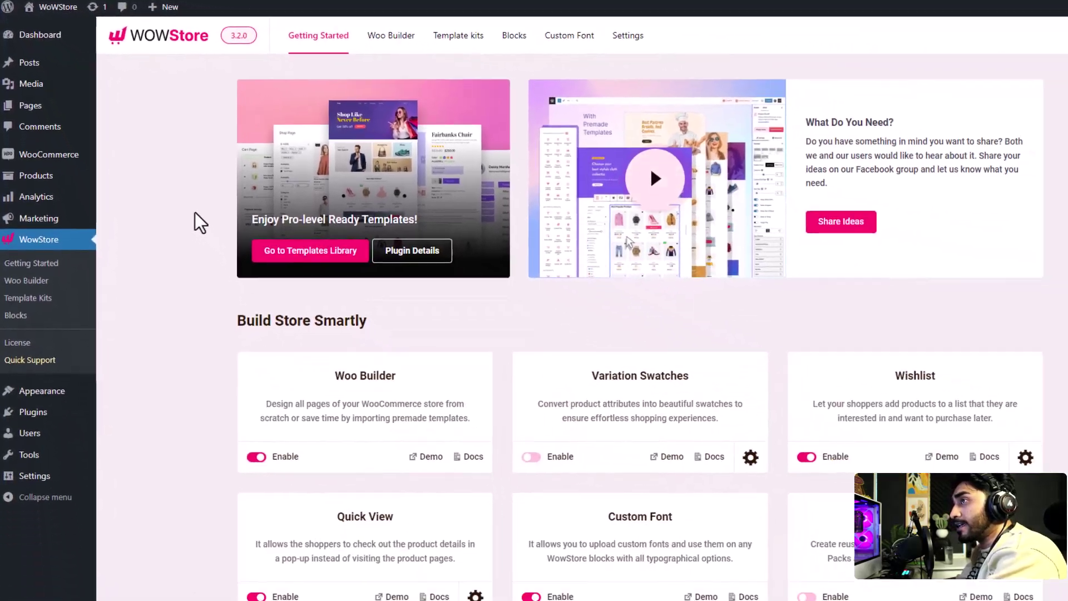
# Scroll down the Getting Started page to the Product Video addon card and enable it
pyautogui.scroll(-8, 194, 211)
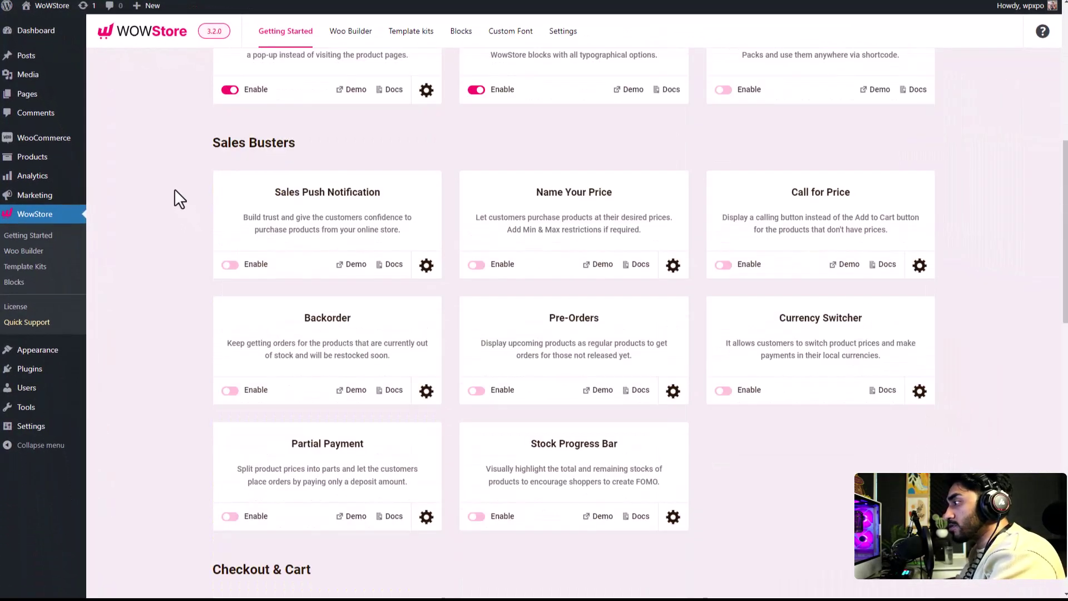
pyautogui.scroll(-10, 174, 189)
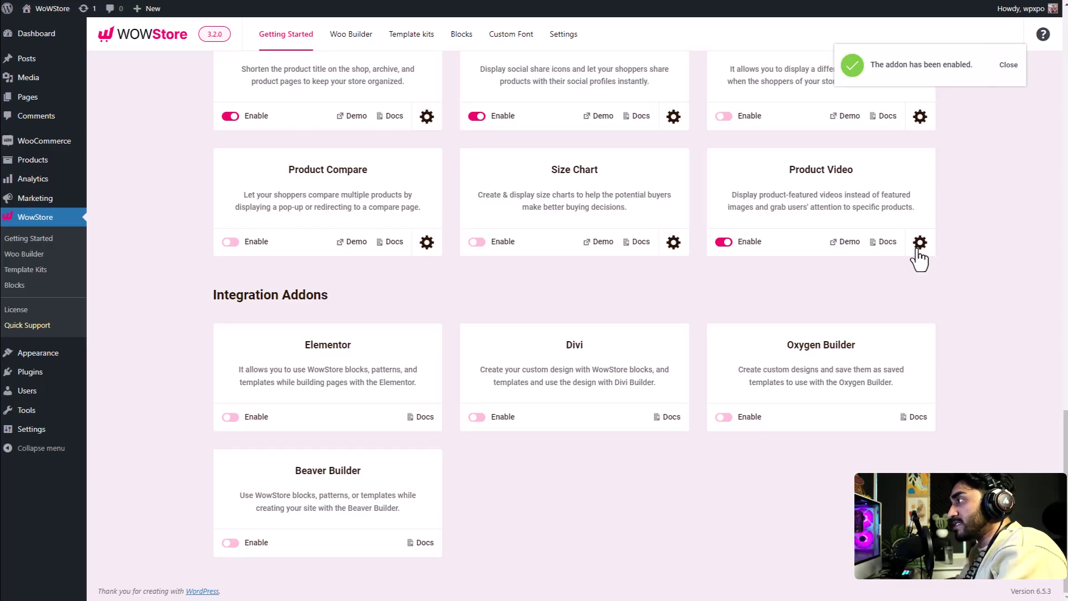
# In Product Video settings, enable Show on Single Product Page and choose Icon On Image display
pyautogui.click(920, 243)
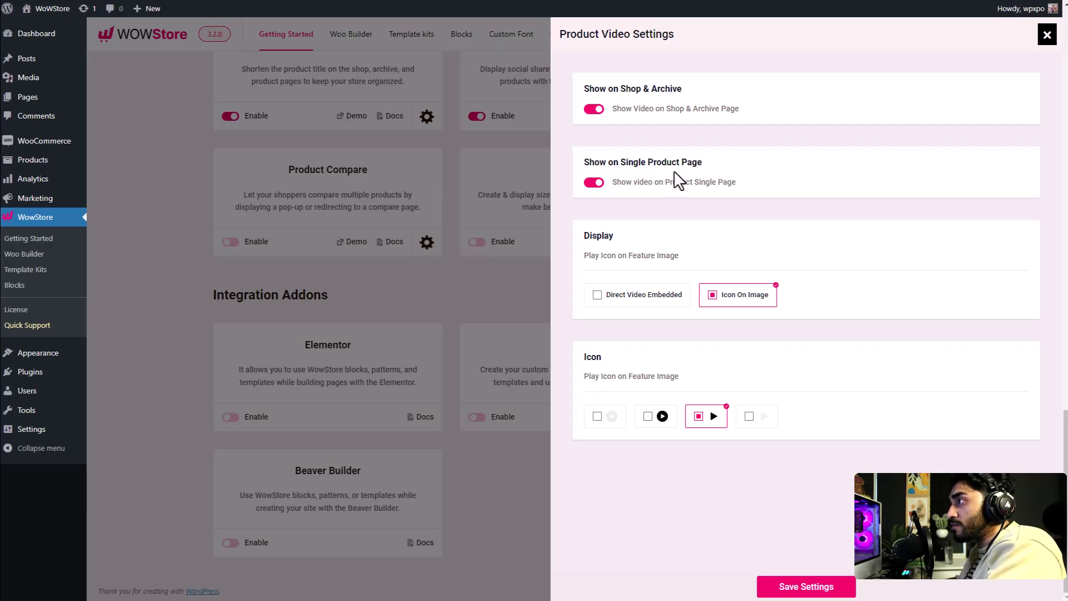
pyautogui.click(594, 182)
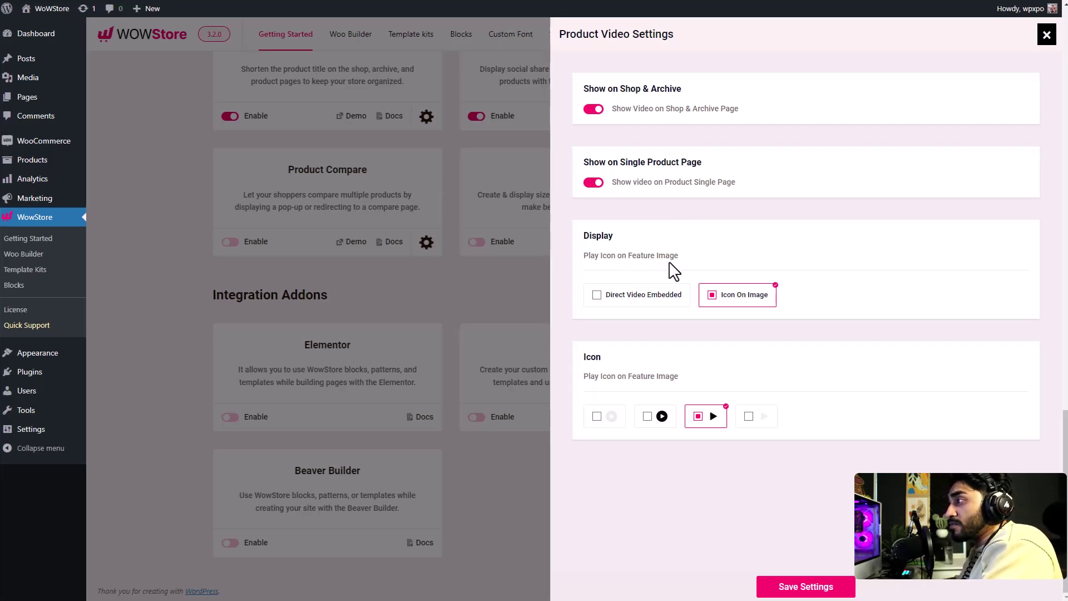
pyautogui.click(642, 300)
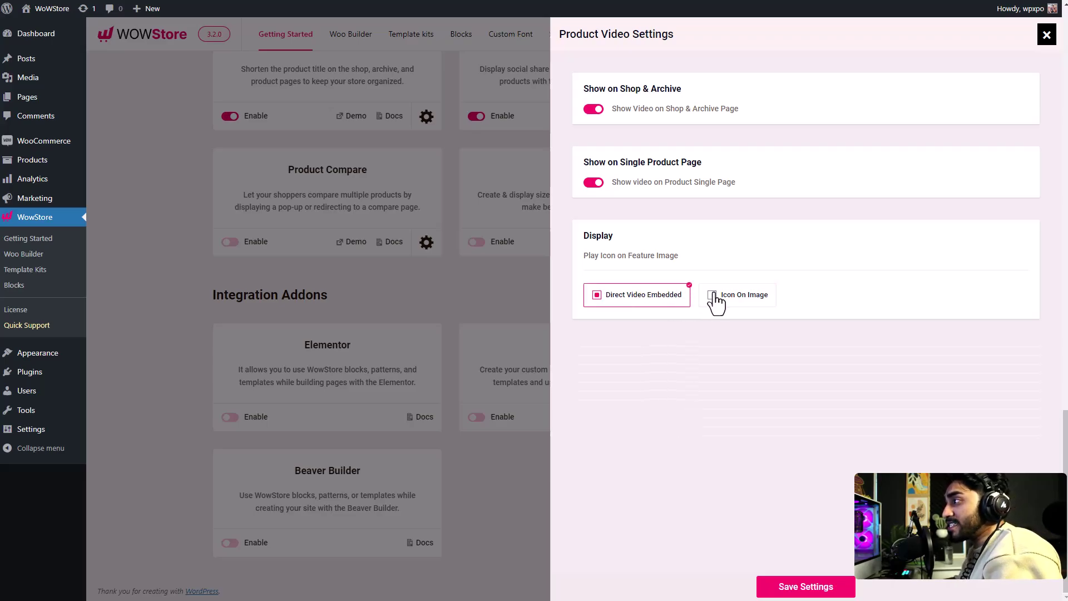
pyautogui.click(716, 300)
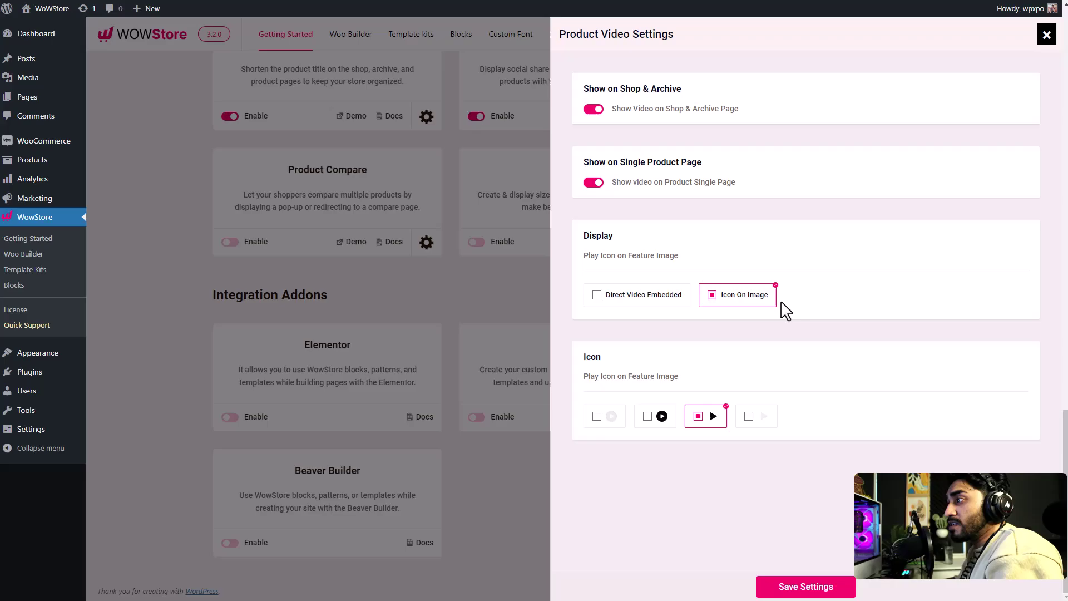
# Pick the circled (second) play-icon style and save the settings
pyautogui.click(612, 423)
pyautogui.click(657, 421)
pyautogui.click(718, 423)
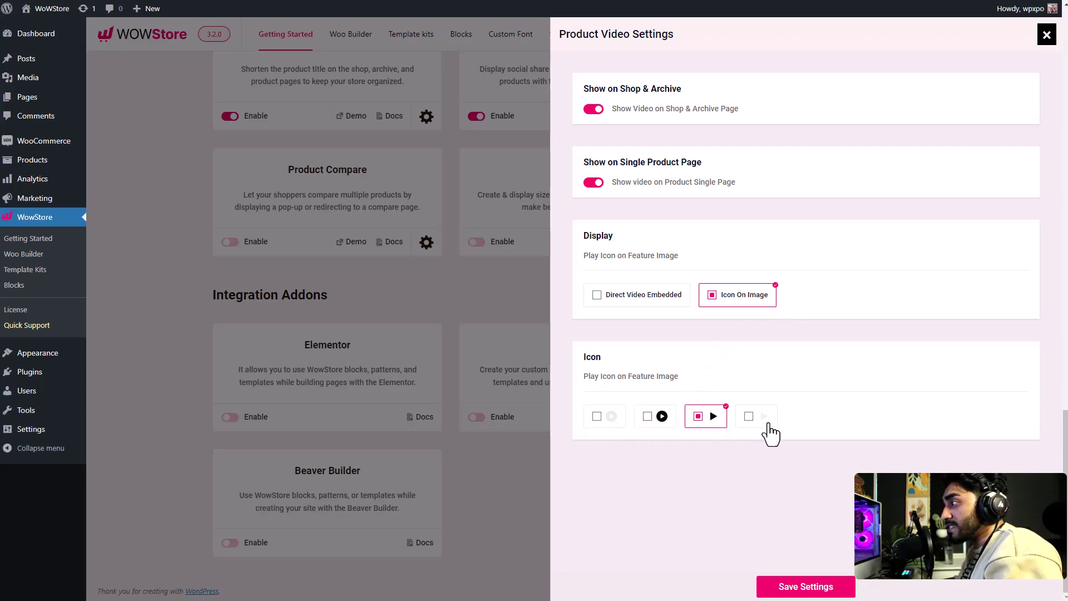
pyautogui.click(762, 424)
pyautogui.click(662, 421)
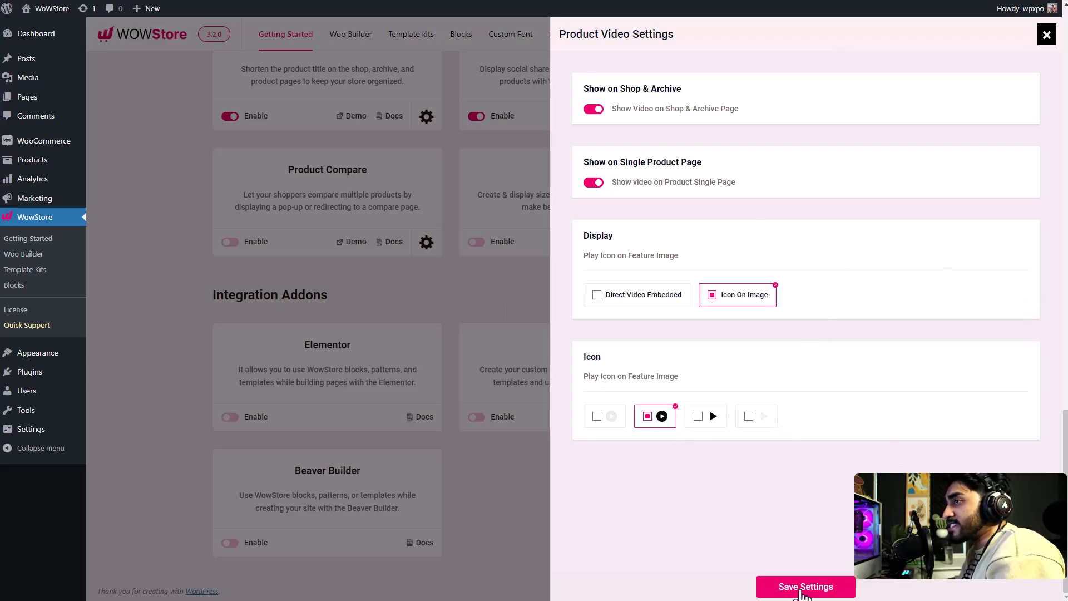
pyautogui.click(192, 229)
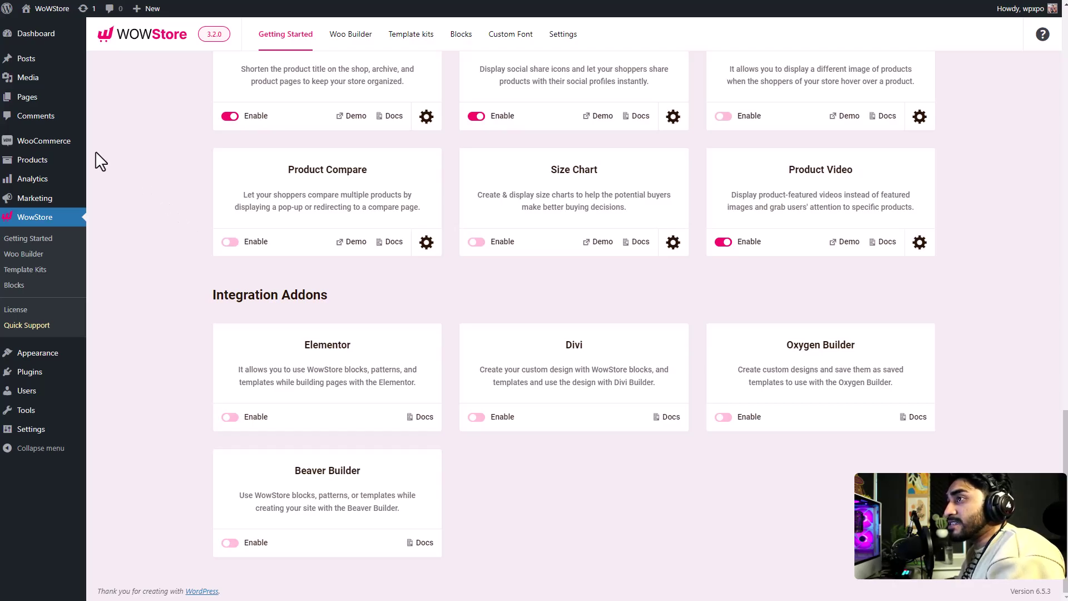
# From Products > All Products, open the Modern Accent Chair product's edit screen
pyautogui.moveTo(72, 163)
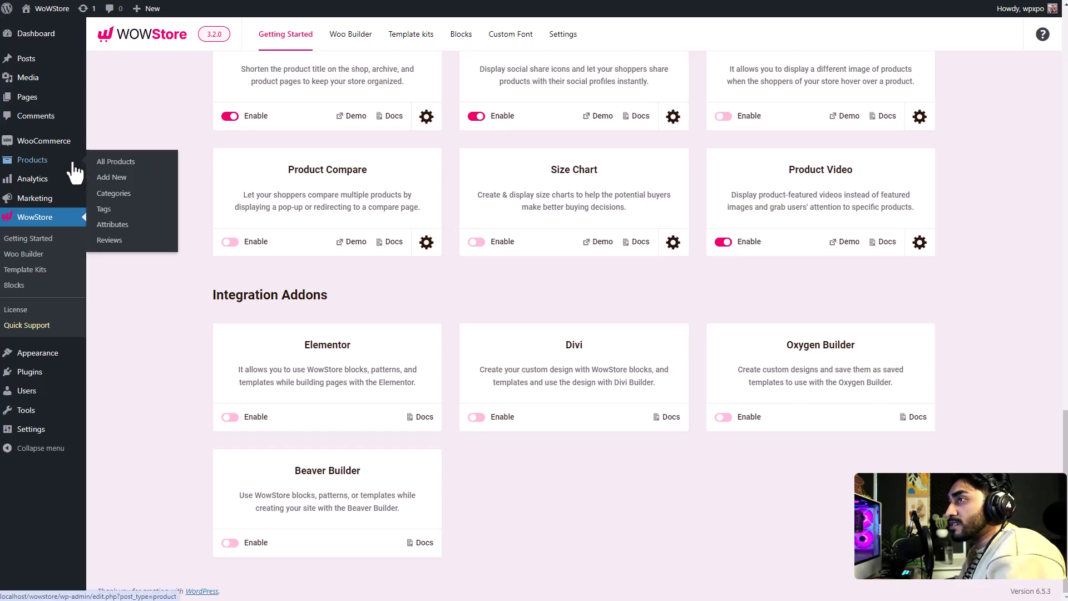
pyautogui.click(44, 169)
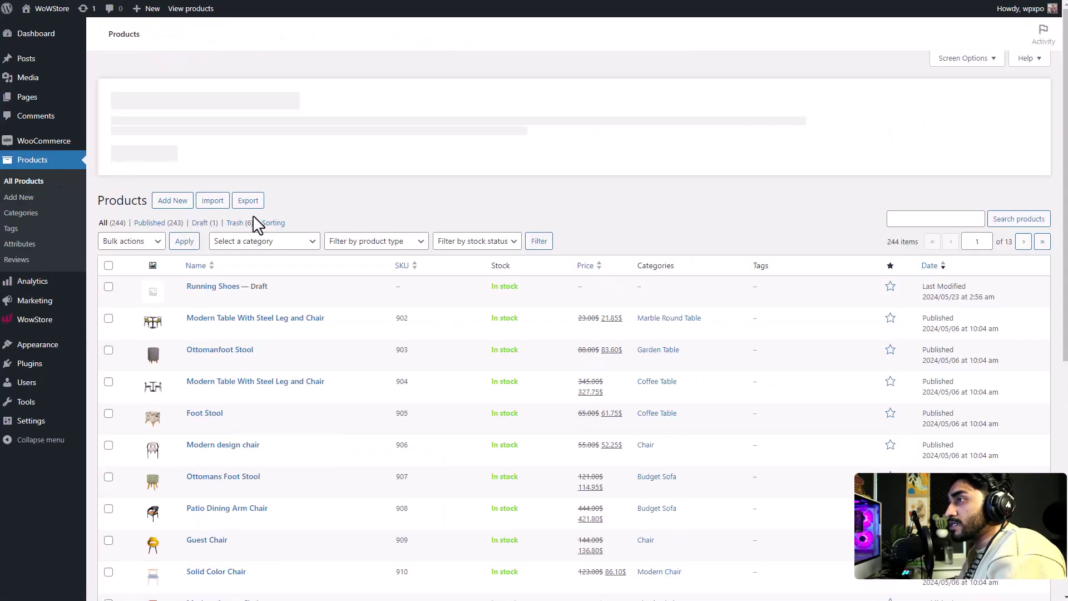
pyautogui.scroll(-2, 367, 272)
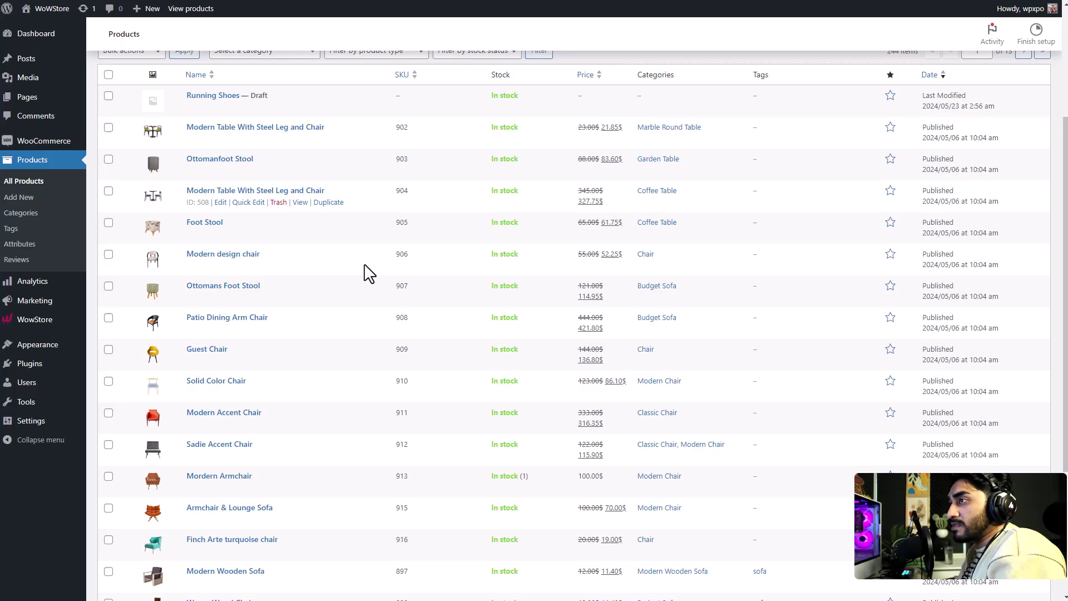
pyautogui.scroll(-1, 341, 310)
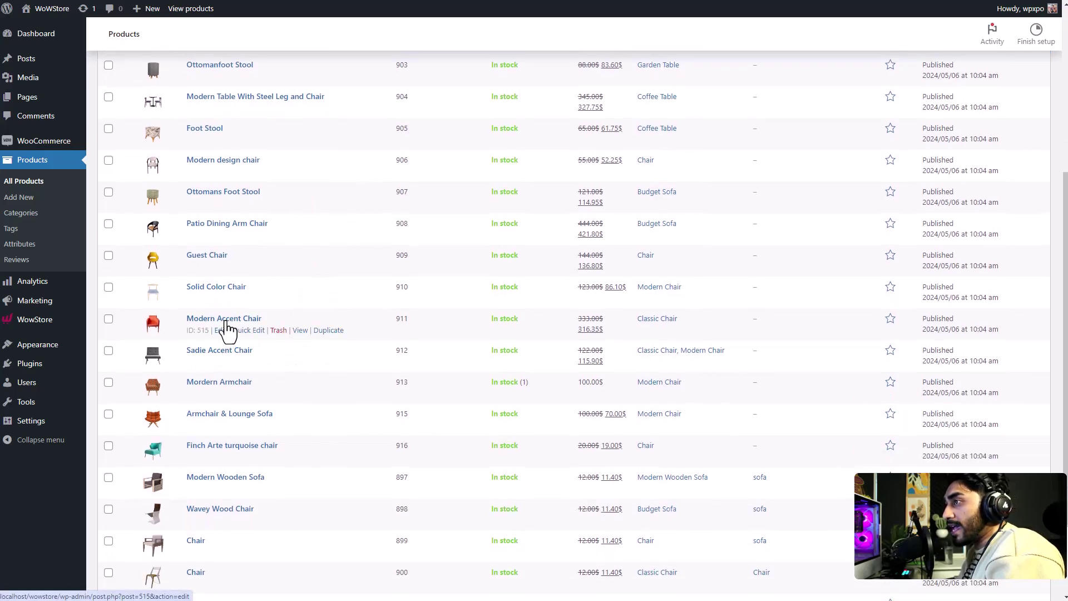
pyautogui.click(228, 321)
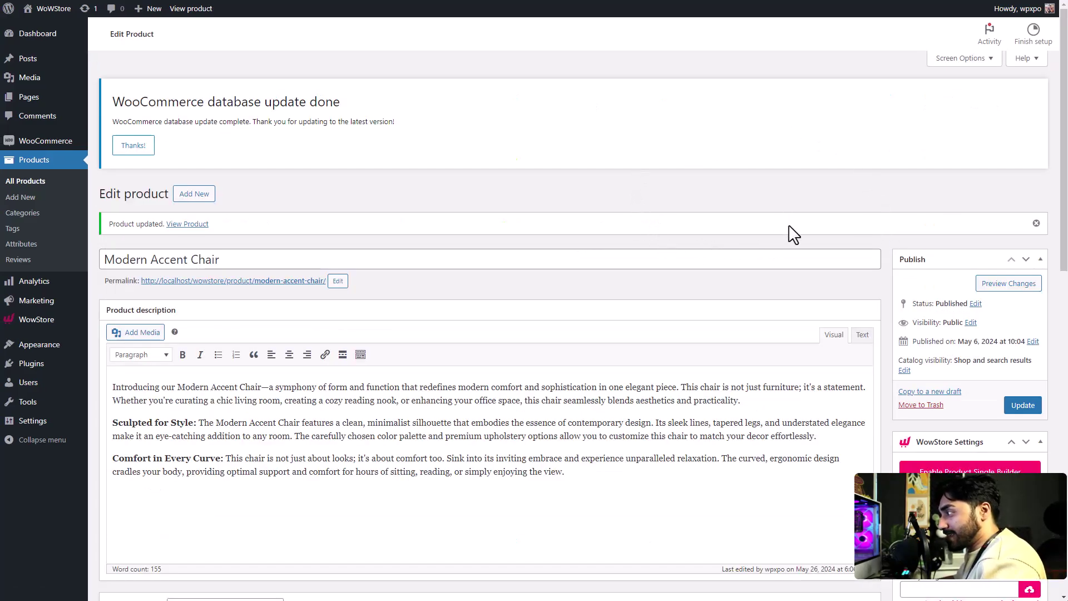
# Set the WowStore video source to Media Library and open the Inset Video picker
pyautogui.scroll(-2, 794, 235)
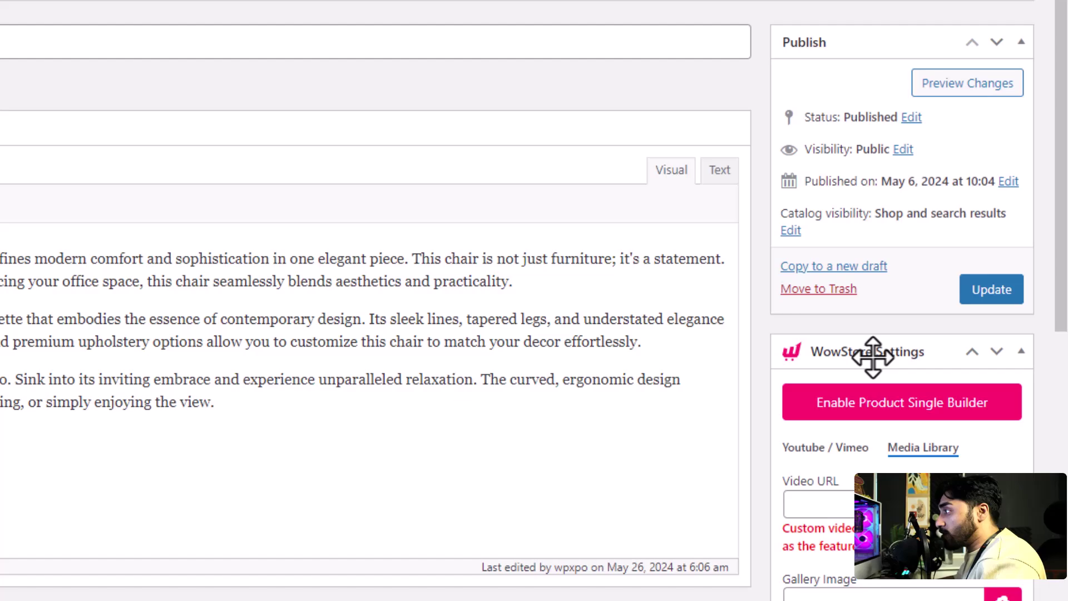
pyautogui.scroll(-3, 902, 358)
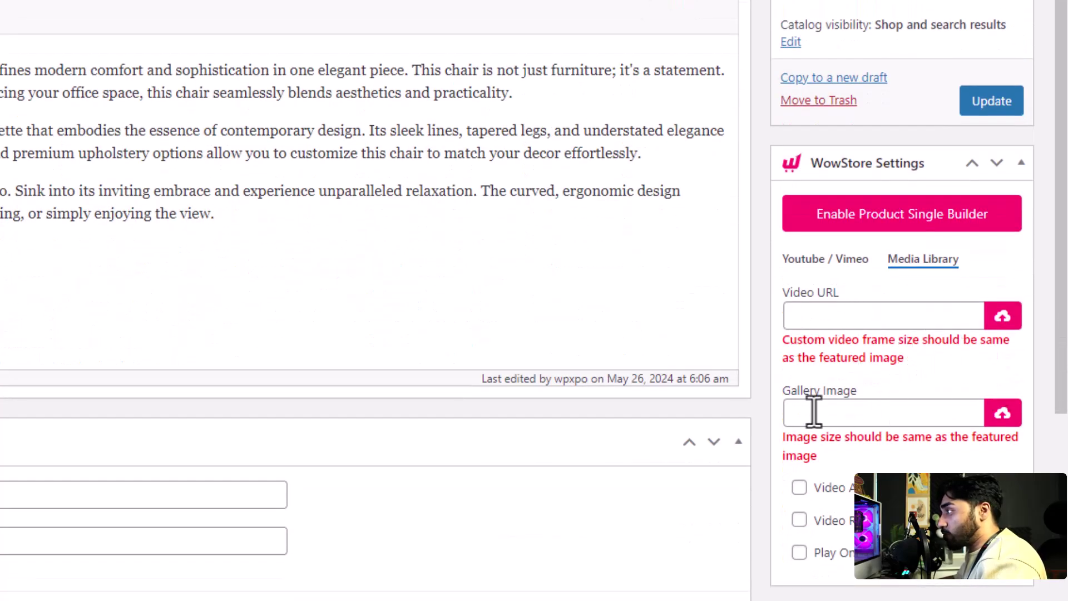
pyautogui.click(826, 266)
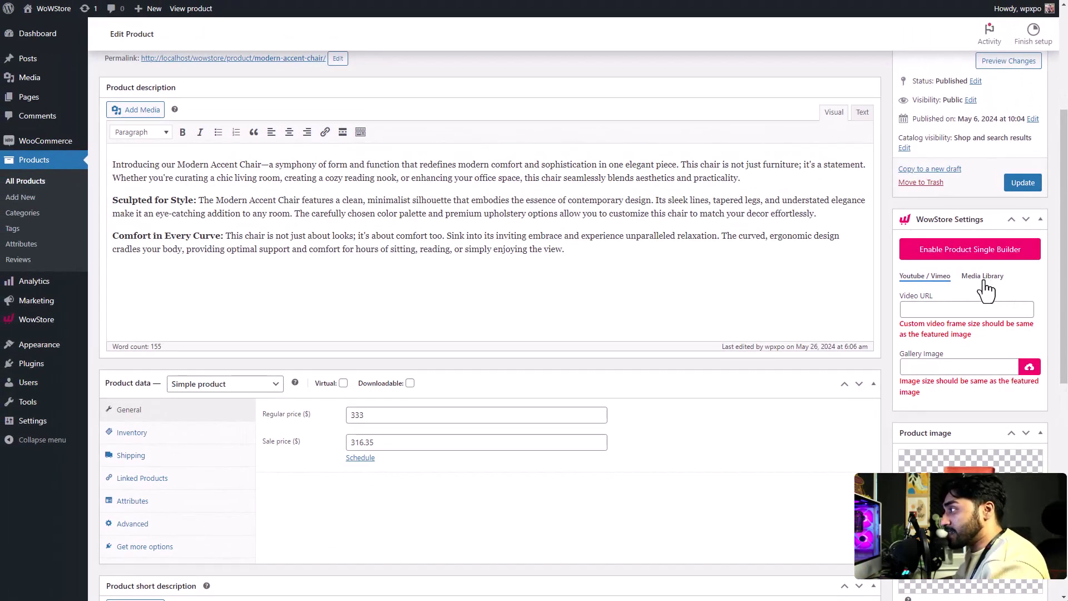
pyautogui.click(983, 278)
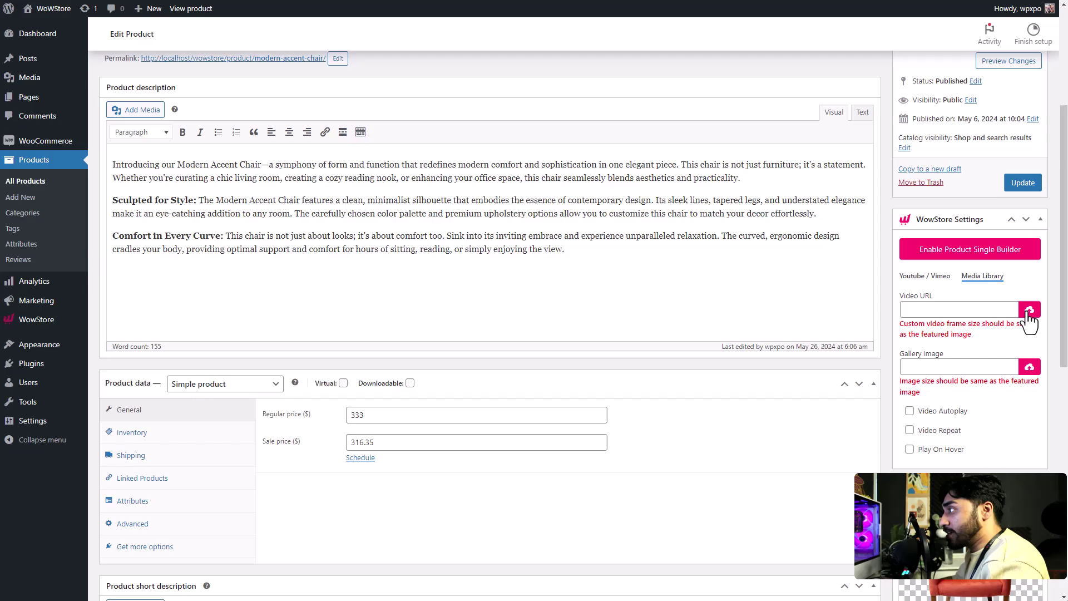
pyautogui.click(1029, 312)
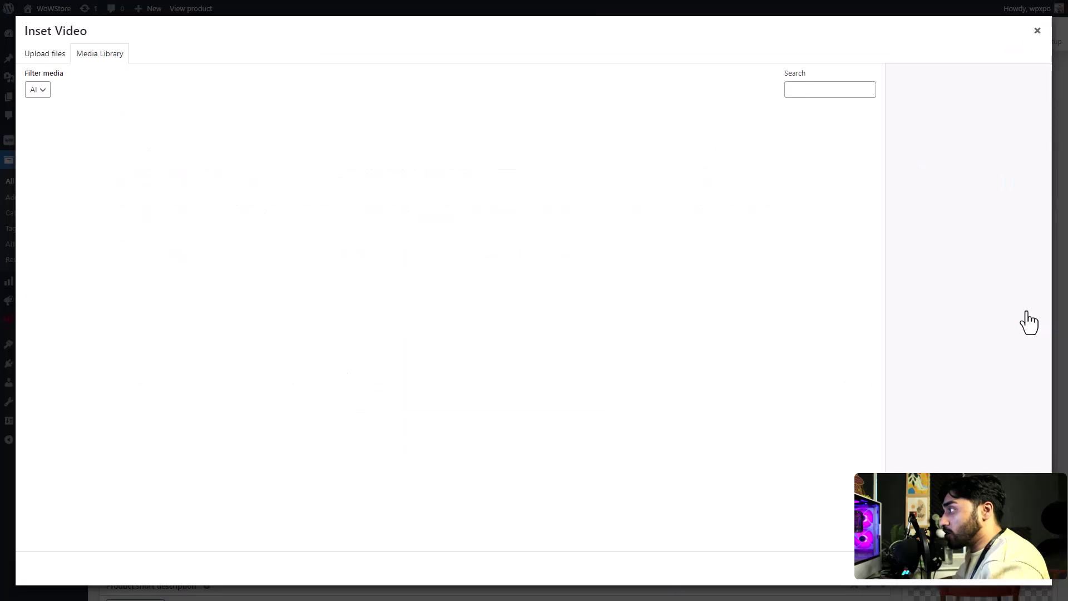
# Select video-produvt.mp4 in the Media Library tab and insert it as the Video URL
pyautogui.click(43, 56)
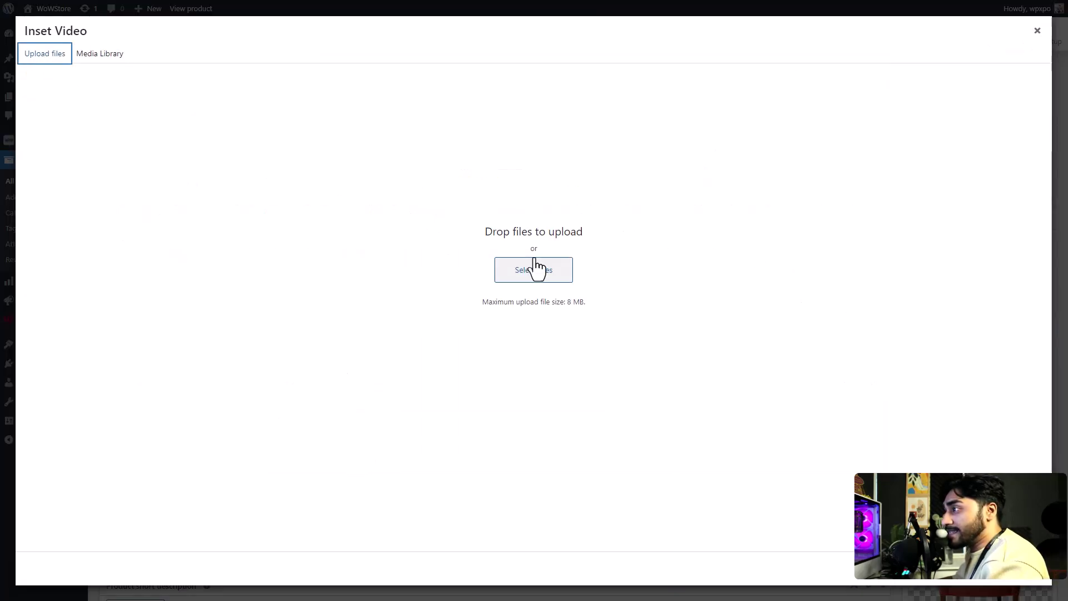
pyautogui.click(105, 55)
pyautogui.click(74, 156)
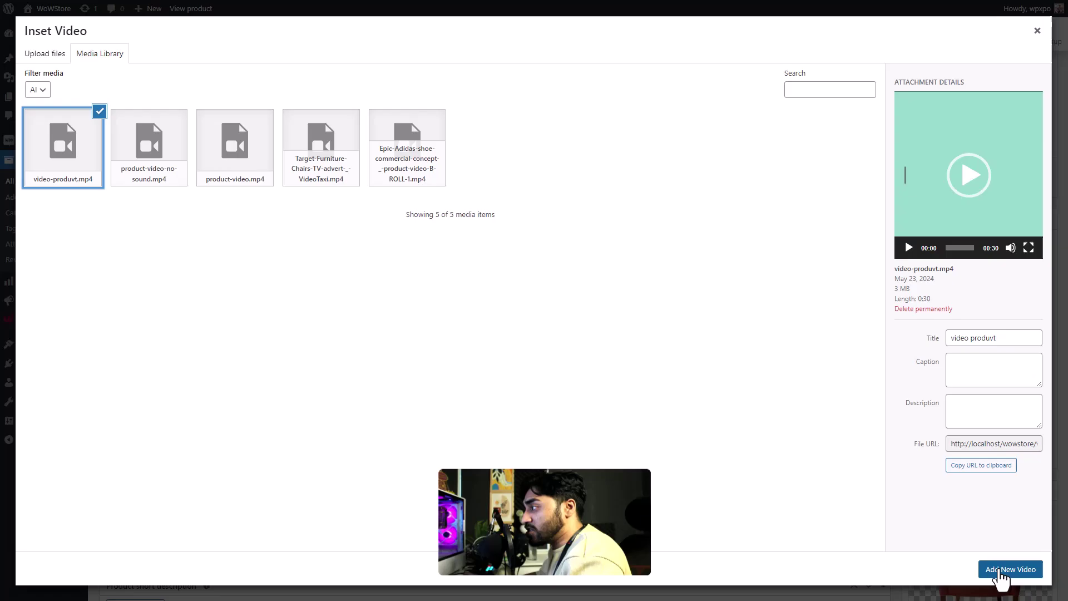
pyautogui.click(999, 570)
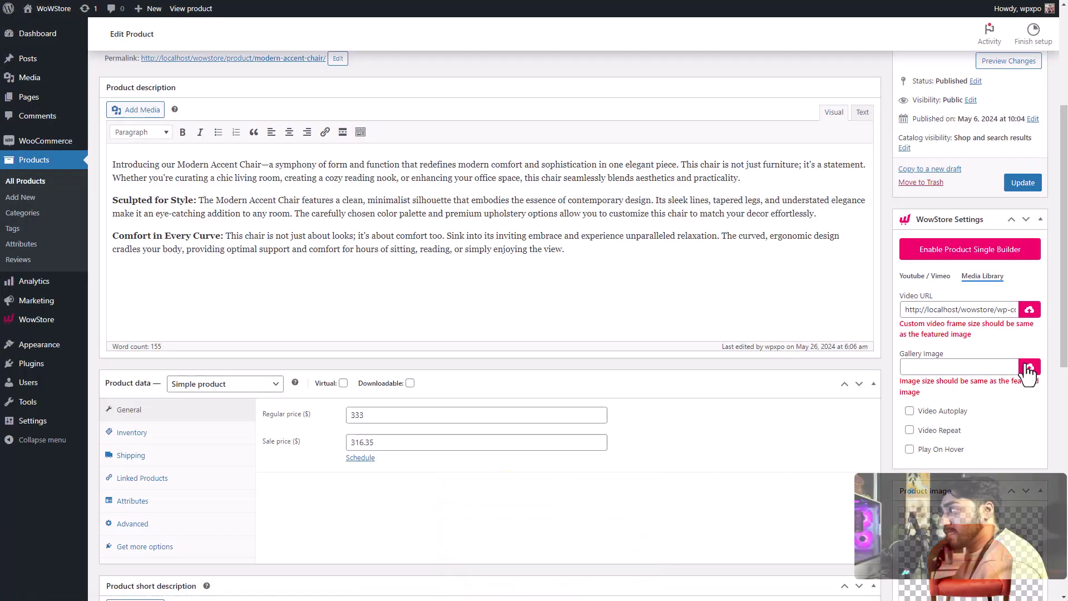
# Set the red armchair image 19.png as the video's gallery image
pyautogui.click(1028, 368)
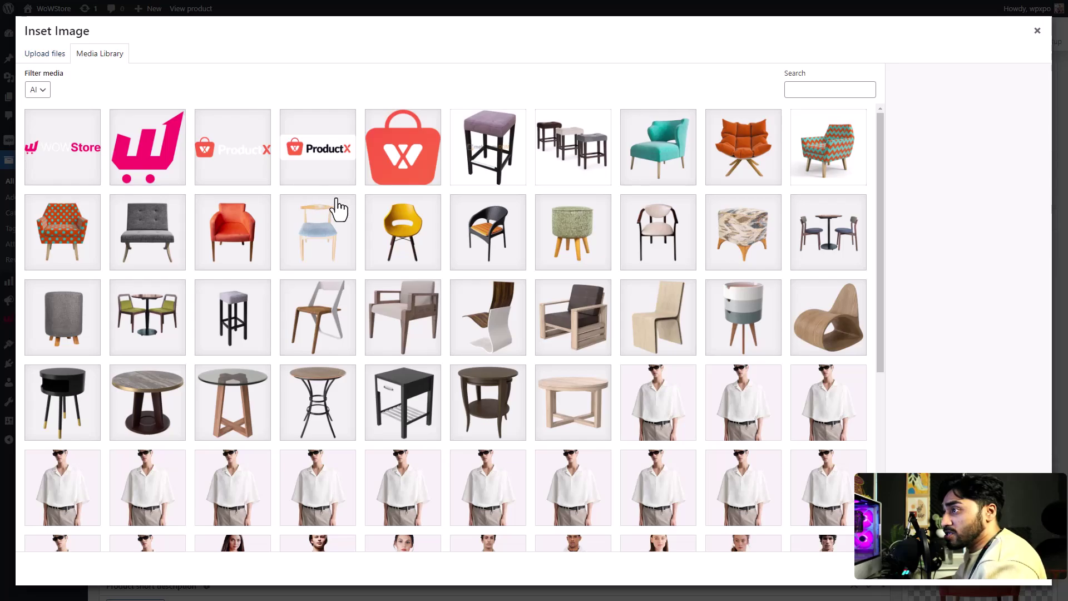
pyautogui.click(228, 236)
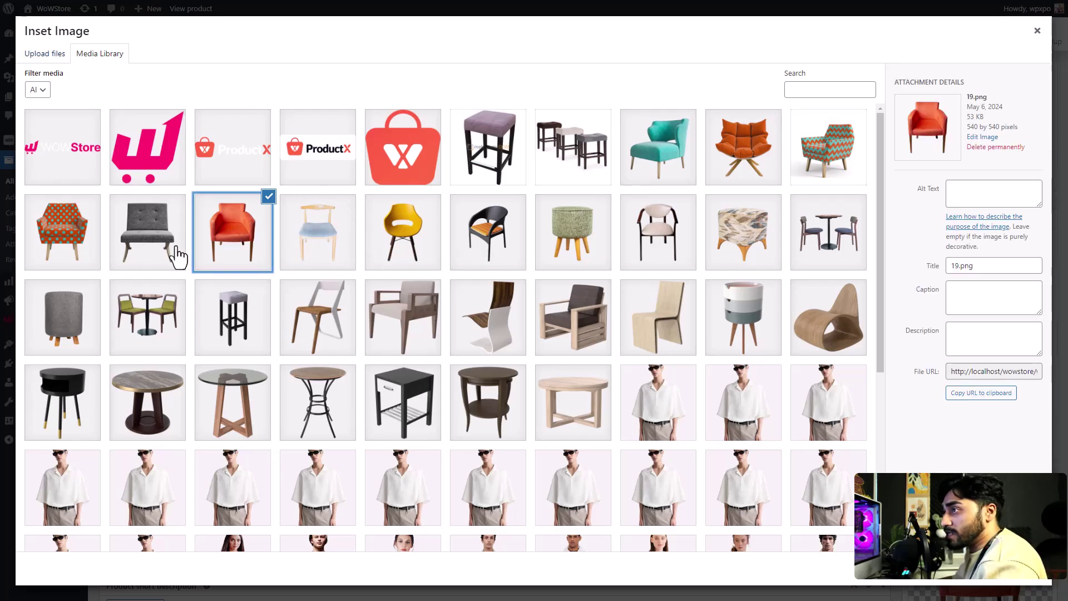
pyautogui.click(999, 570)
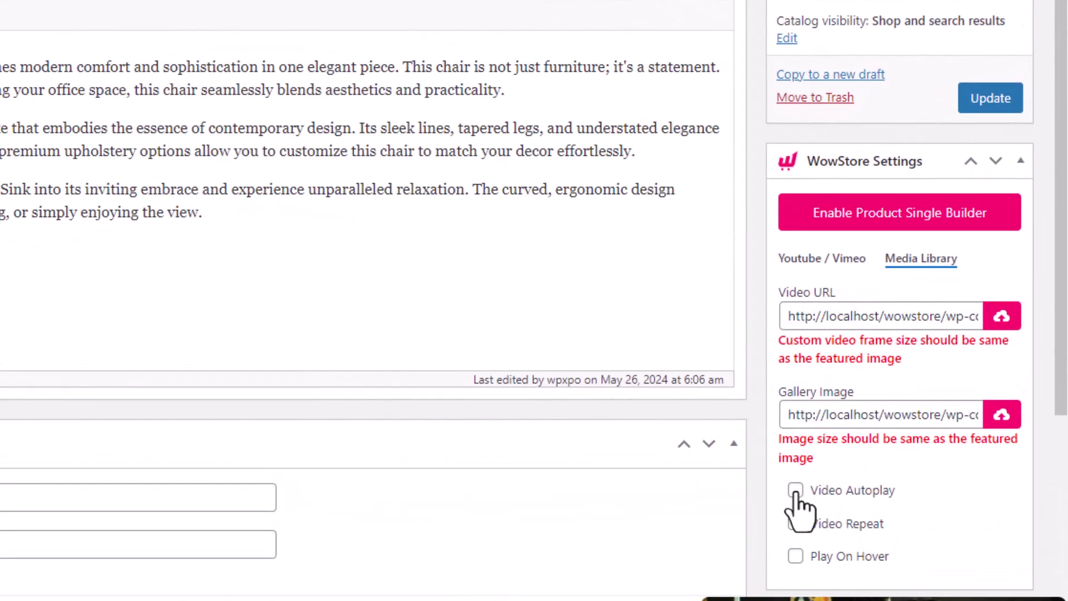
# Toggle the video autoplay option and update the product
pyautogui.click(795, 490)
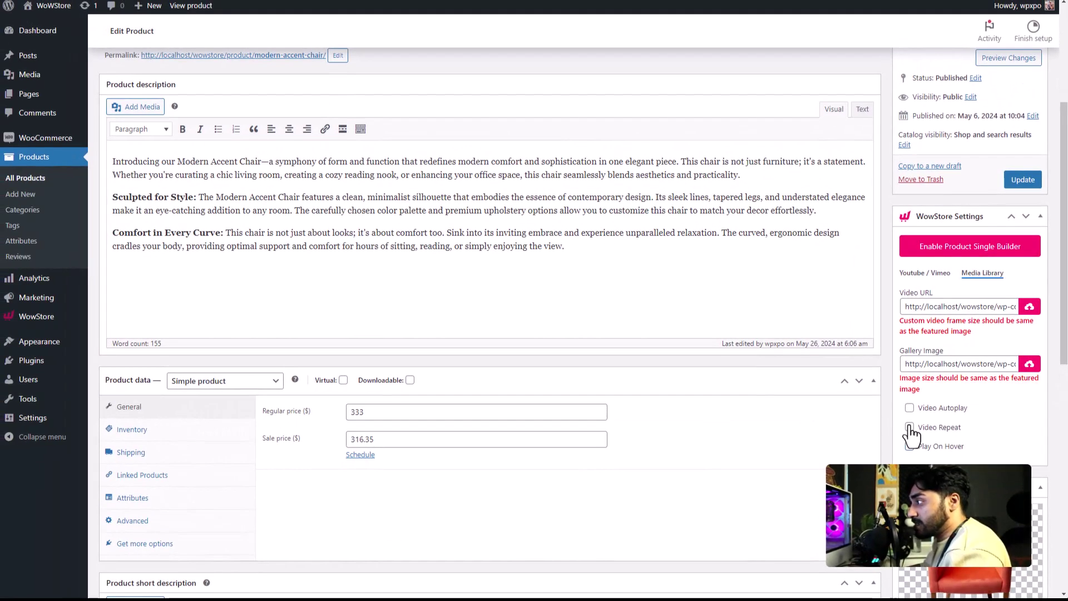
pyautogui.scroll(1, 957, 427)
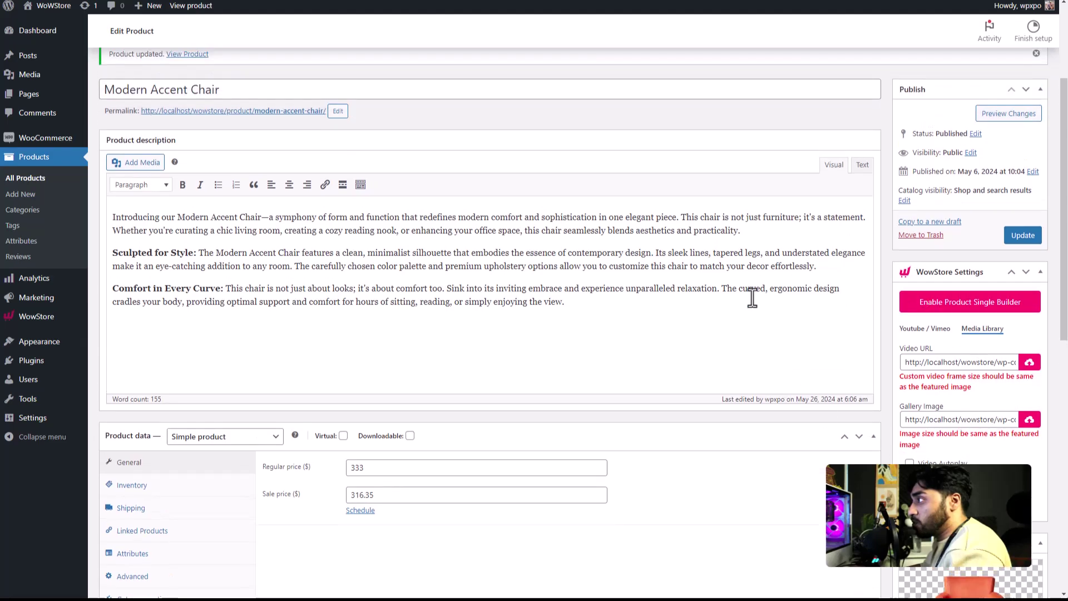
pyautogui.click(1033, 244)
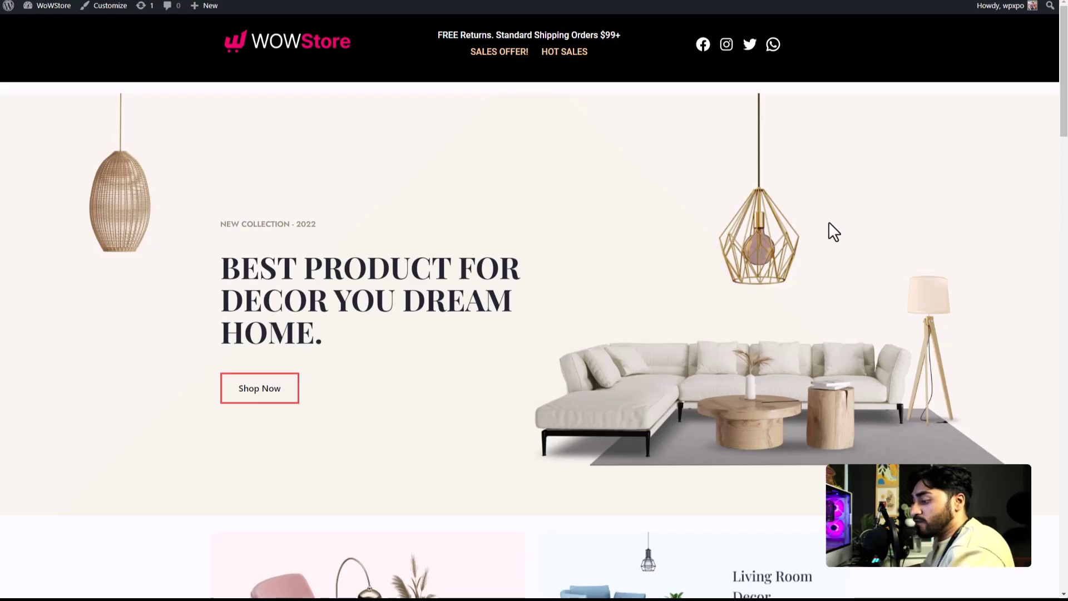
# In the Minimalist Products grid, play the Modern Accent Chair video via its thumbnail's play icon
pyautogui.scroll(-9, 829, 231)
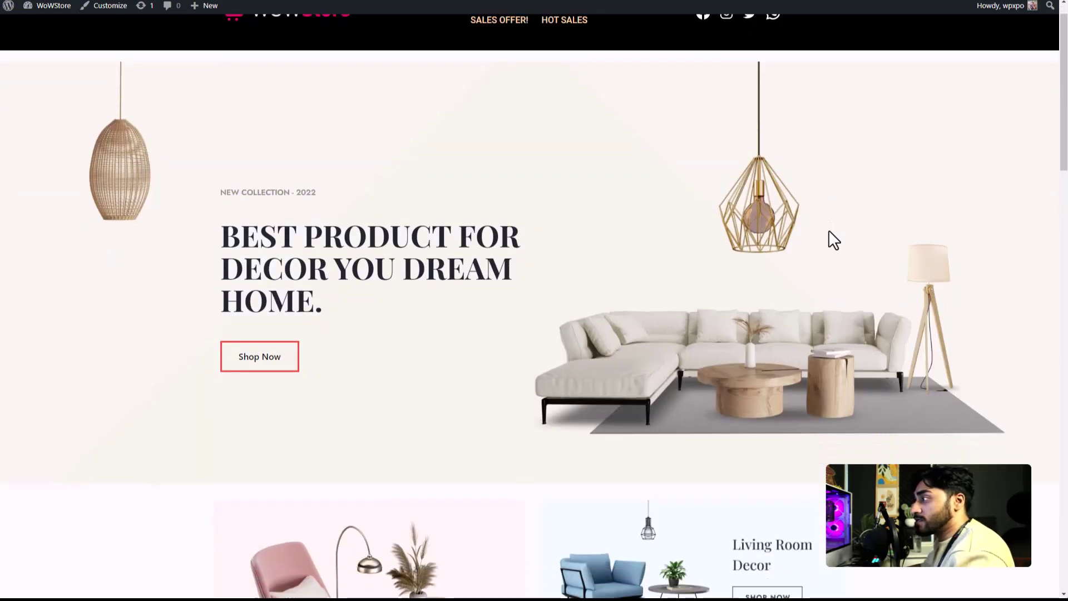
pyautogui.scroll(-4, 834, 239)
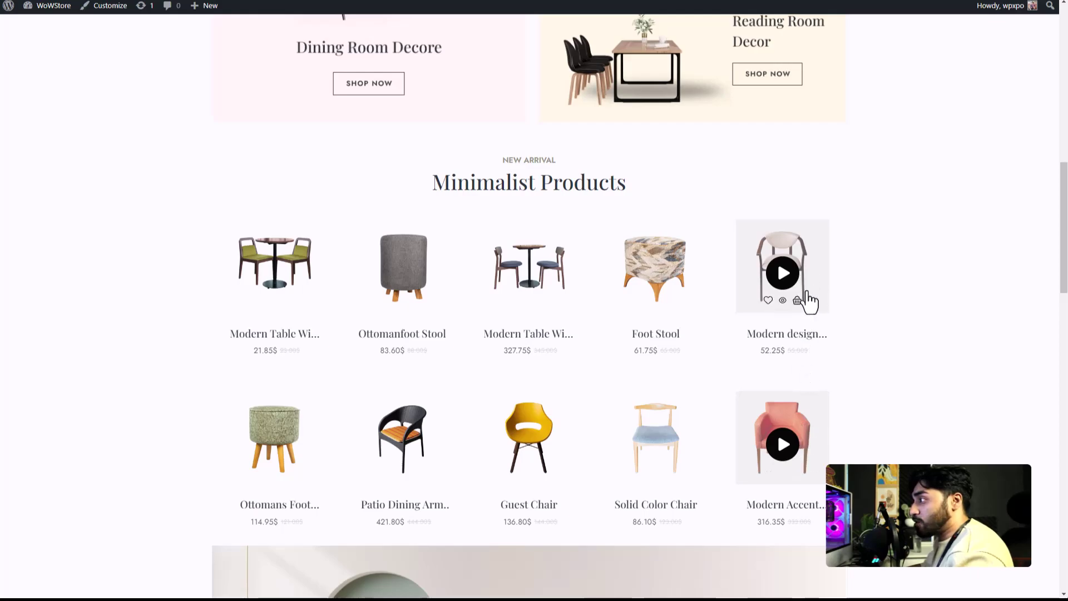
pyautogui.click(792, 447)
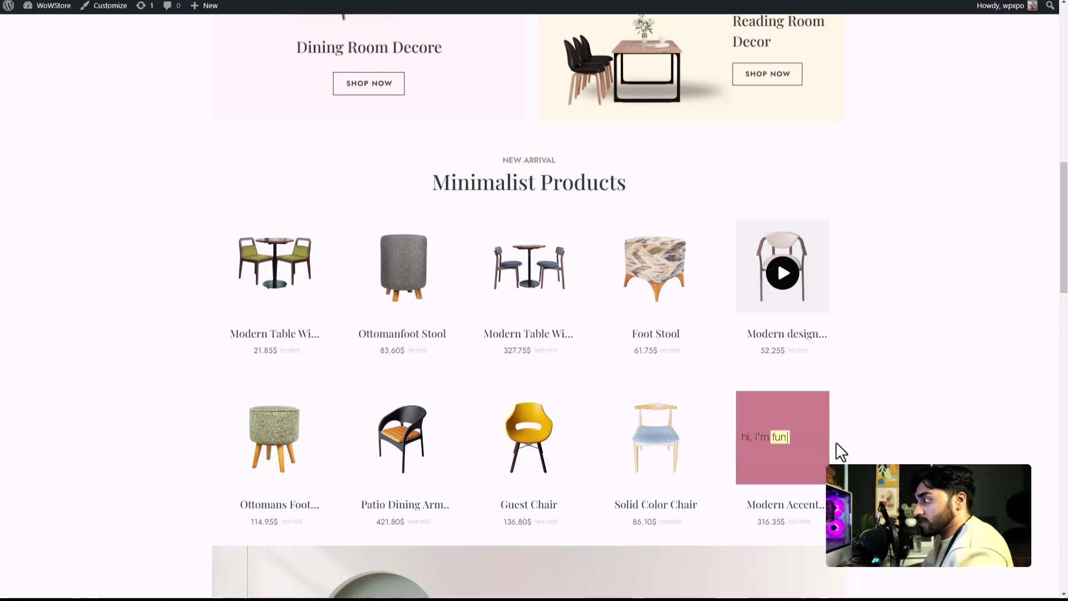
# Open the Modern Accent Chair page and play the video slide in its gallery
pyautogui.click(819, 511)
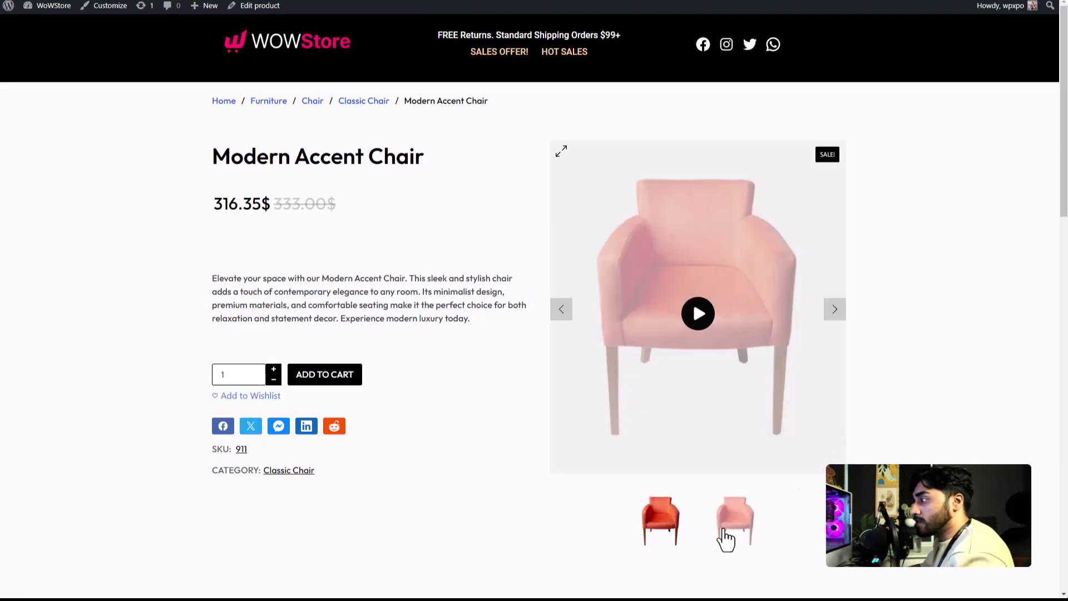
pyautogui.click(726, 539)
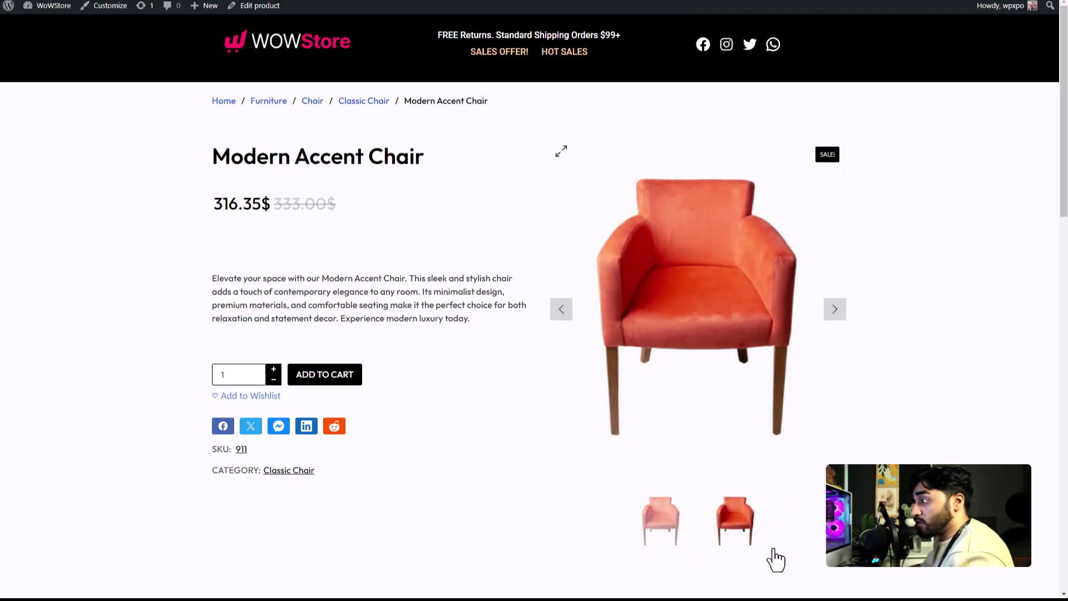
pyautogui.click(676, 526)
pyautogui.click(699, 314)
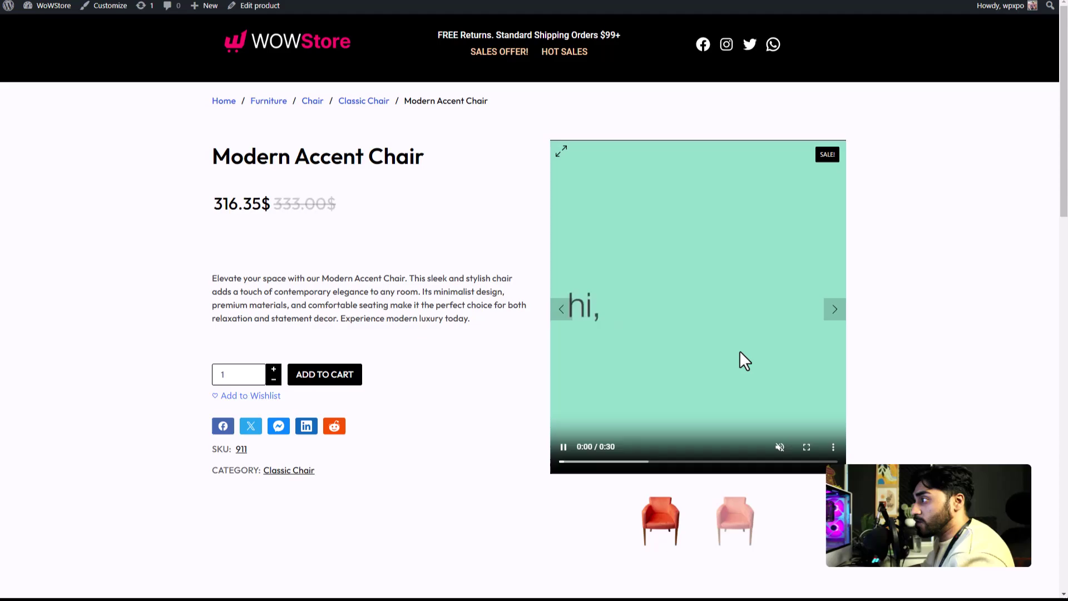